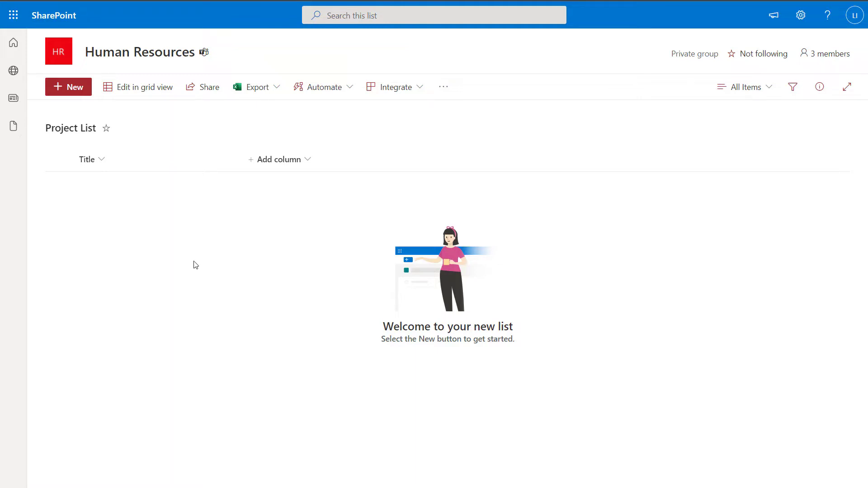
- Open the Project List's new item form to check its fields, and close it without saving
left_click(76, 92)
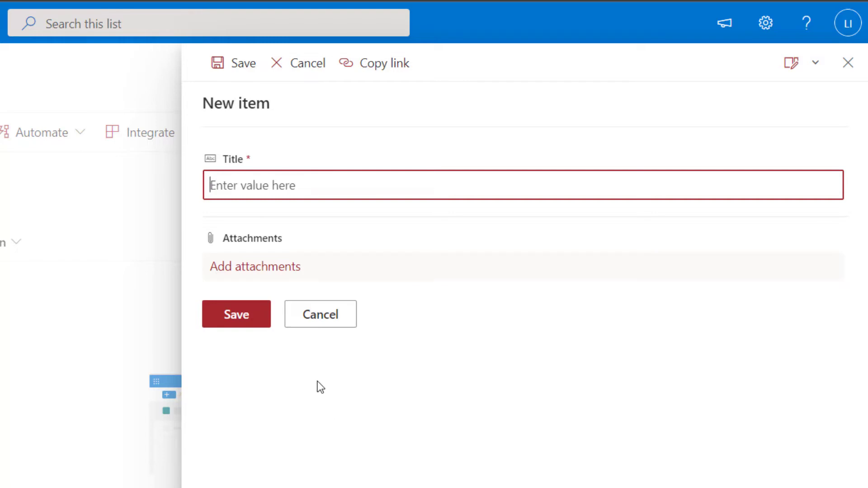
left_click(317, 326)
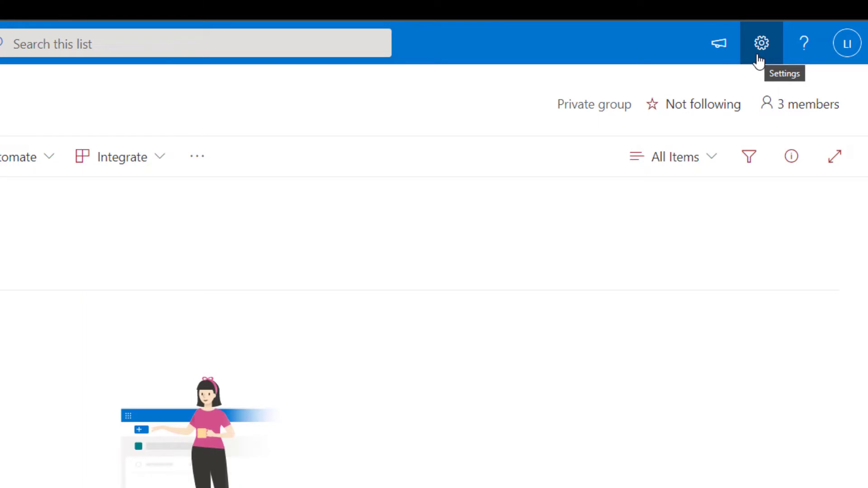
- In the Project List's settings, set the Title column to not require information and save the column
left_click(759, 58)
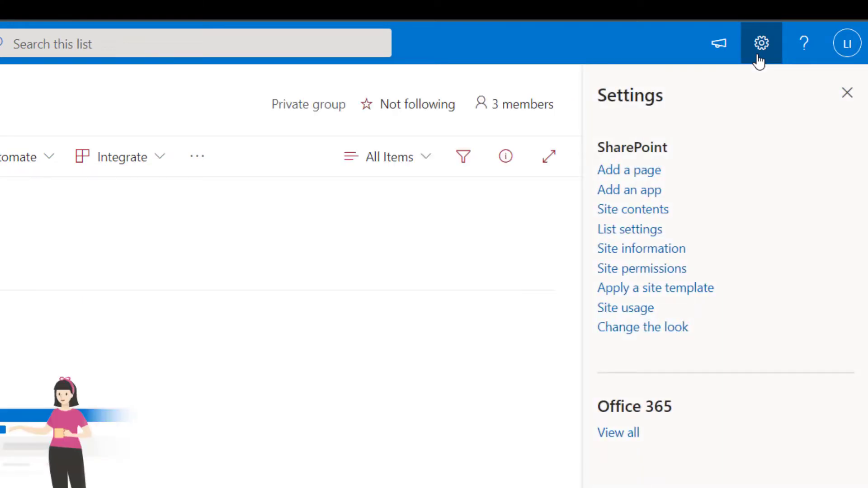
left_click(647, 231)
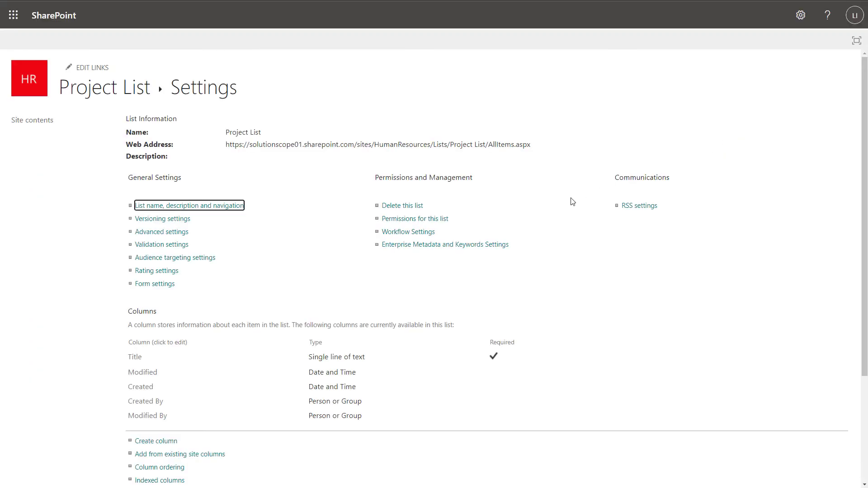
scroll(572, 203, "down", 1)
scroll(572, 204, "down", 1)
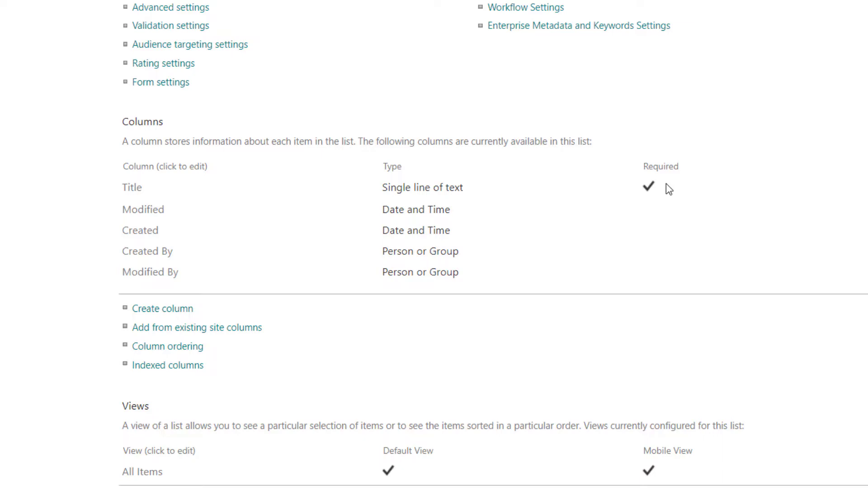
left_click(135, 187)
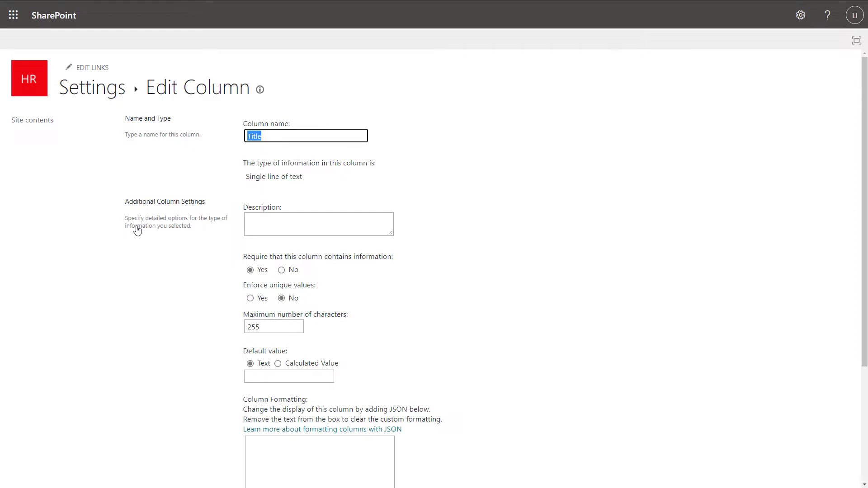
left_click(137, 230)
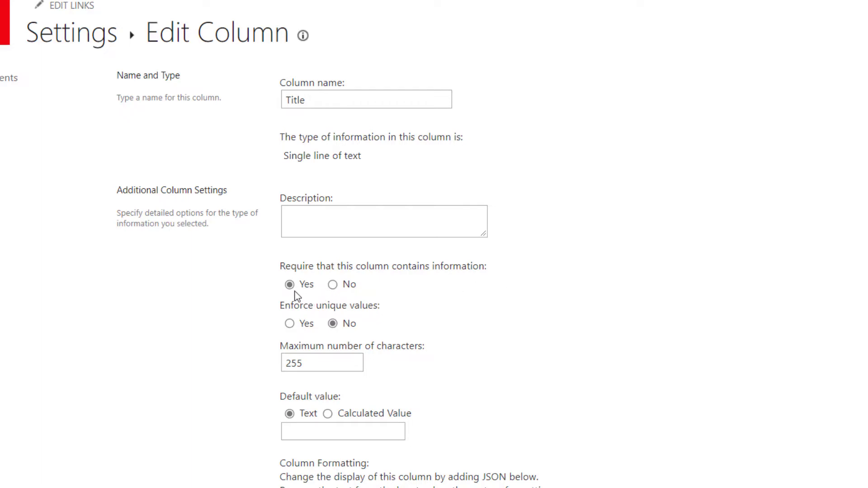
left_click(333, 287)
scroll(473, 299, "down", 5)
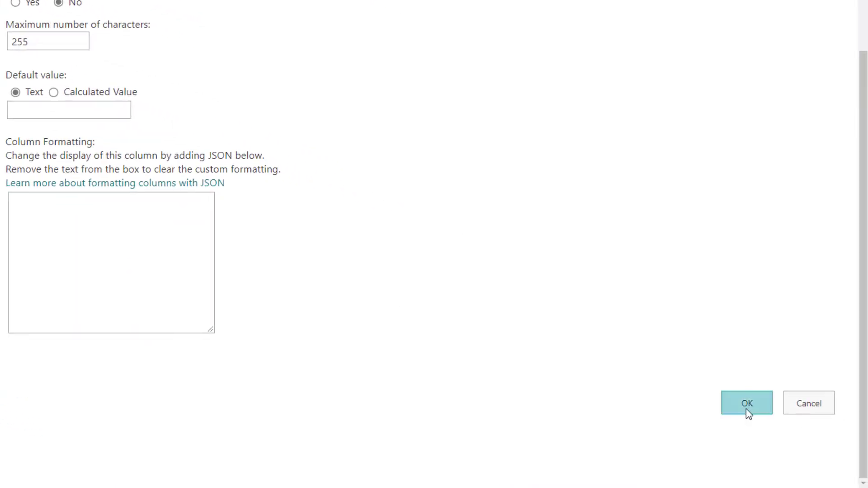
left_click(747, 410)
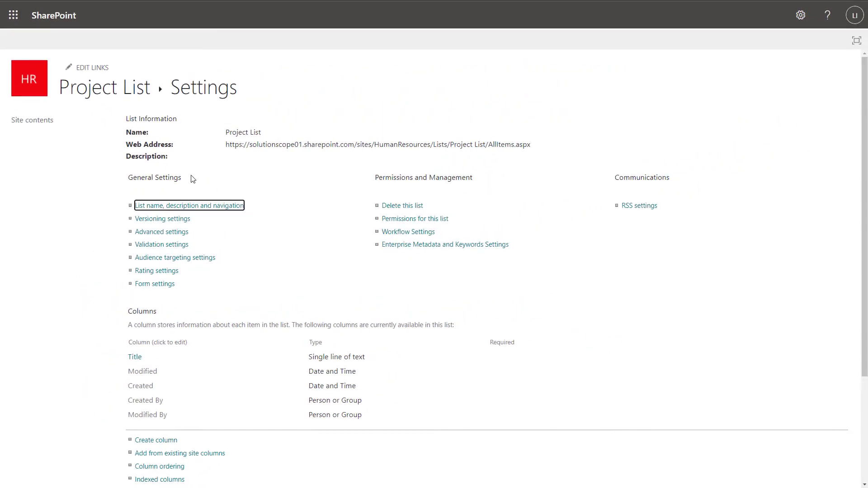
- Edit the Project List's All Items view to hide Title and display Created, Created By, ID, Modified and Modified By
left_click(95, 98)
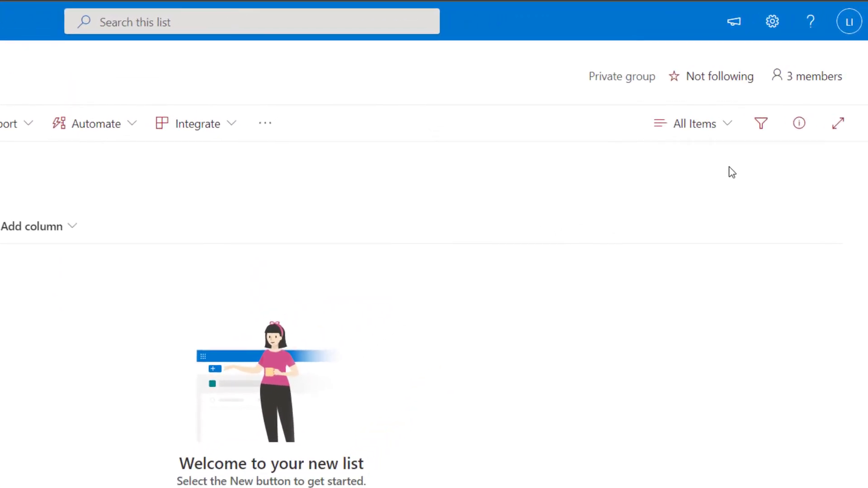
left_click(731, 132)
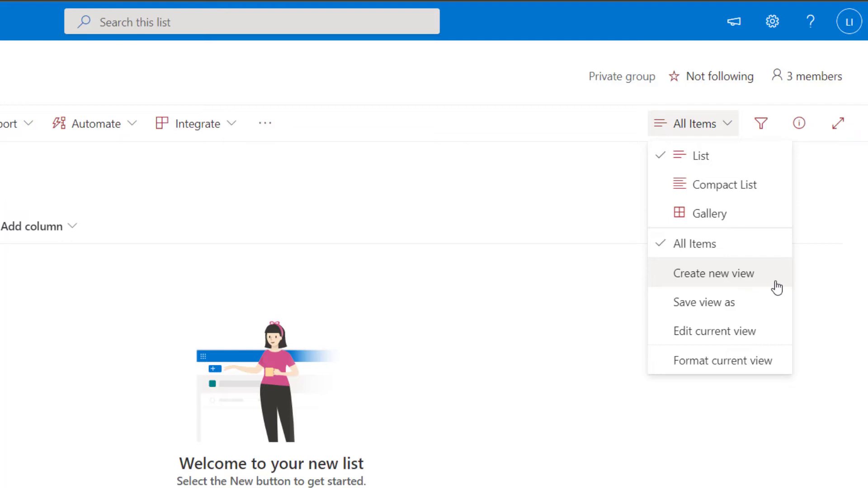
left_click(771, 343)
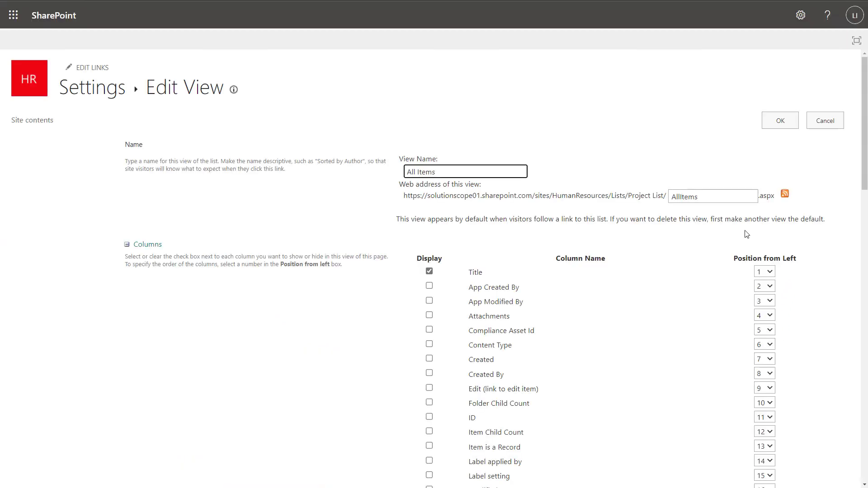
scroll(561, 248, "down", 2)
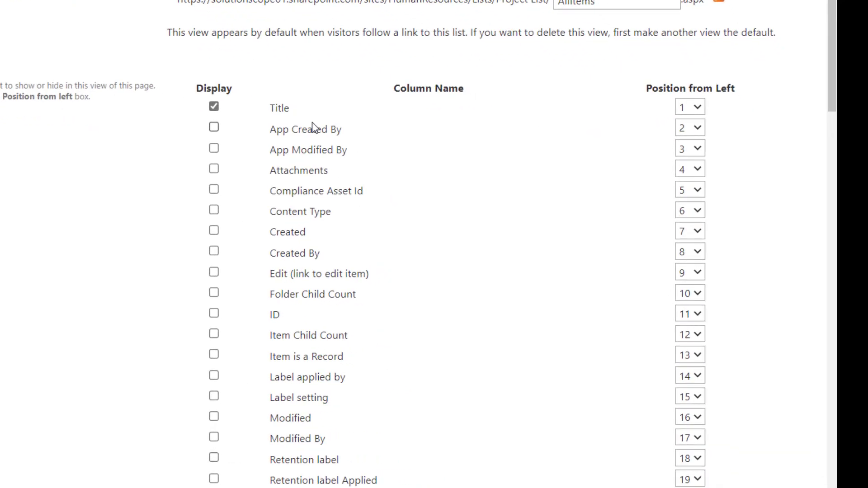
left_click(214, 417)
left_click(215, 231)
left_click(215, 315)
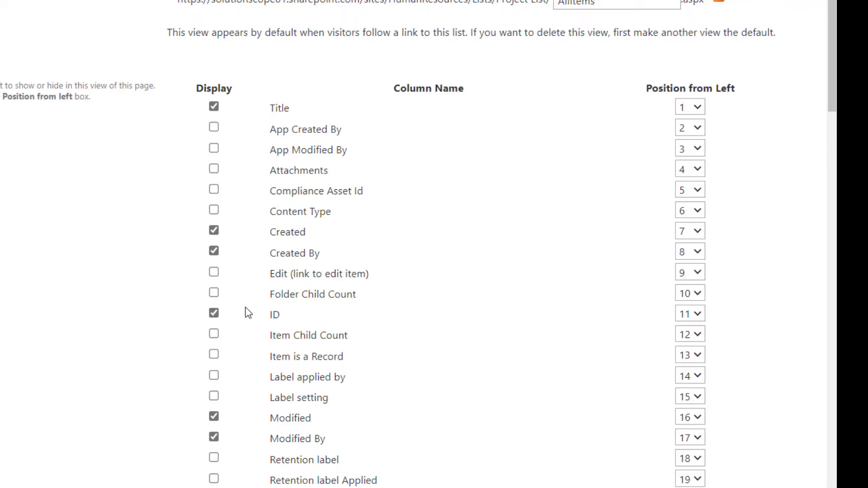
left_click(214, 108)
scroll(131, 270, "down", 12)
scroll(134, 275, "down", 5)
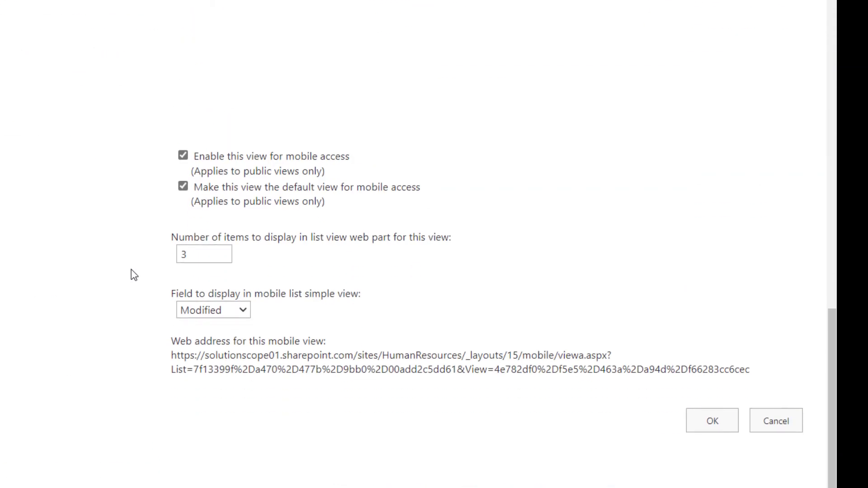
left_click(712, 426)
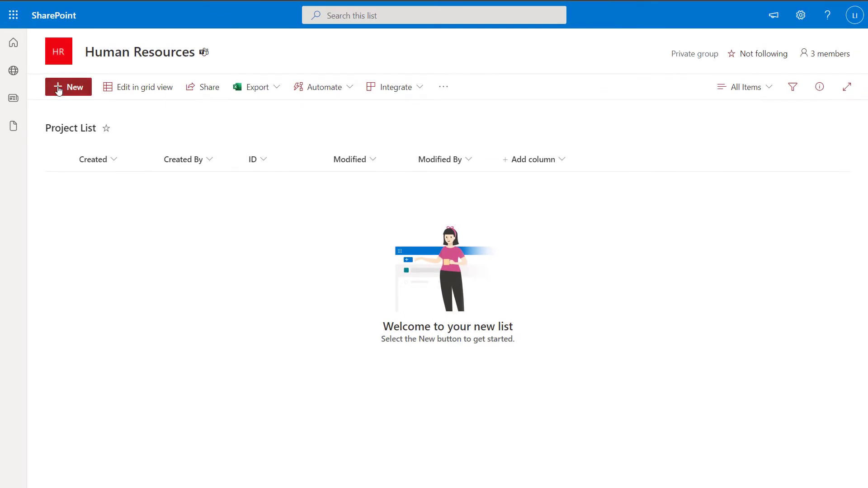
- View the new item form with the current column setup
left_click(74, 88)
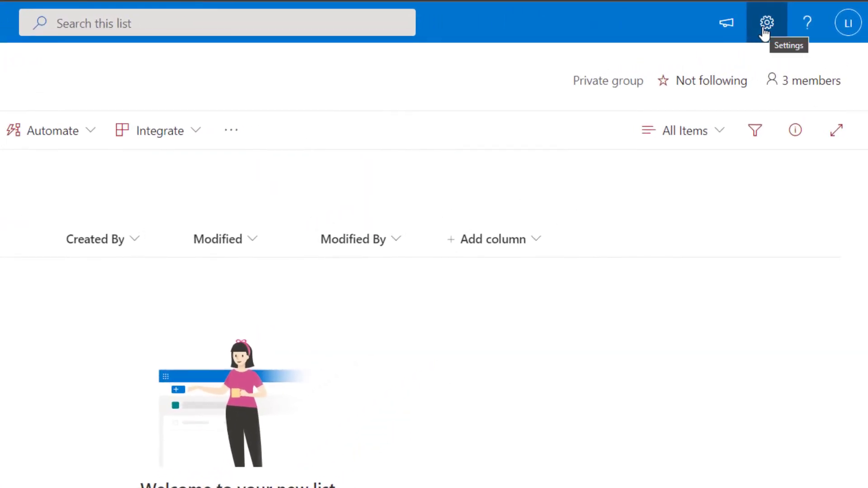
- In the list settings, edit the Title column and change its name to "Project Title"
left_click(765, 25)
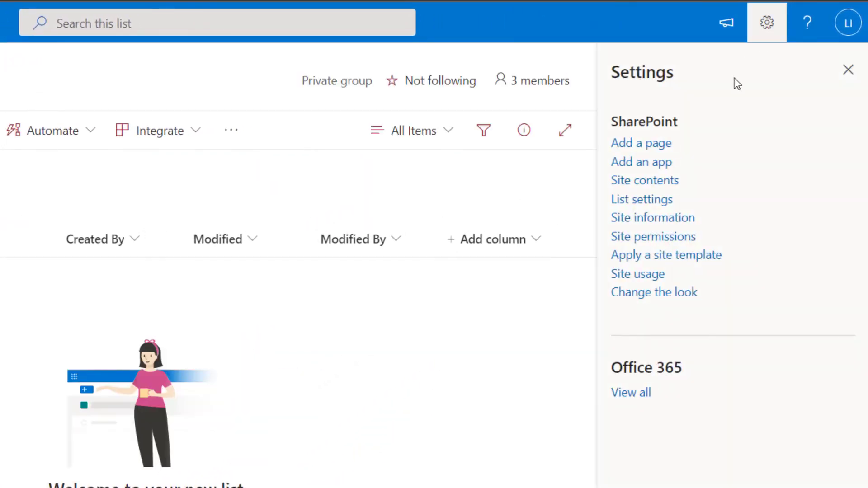
left_click(658, 201)
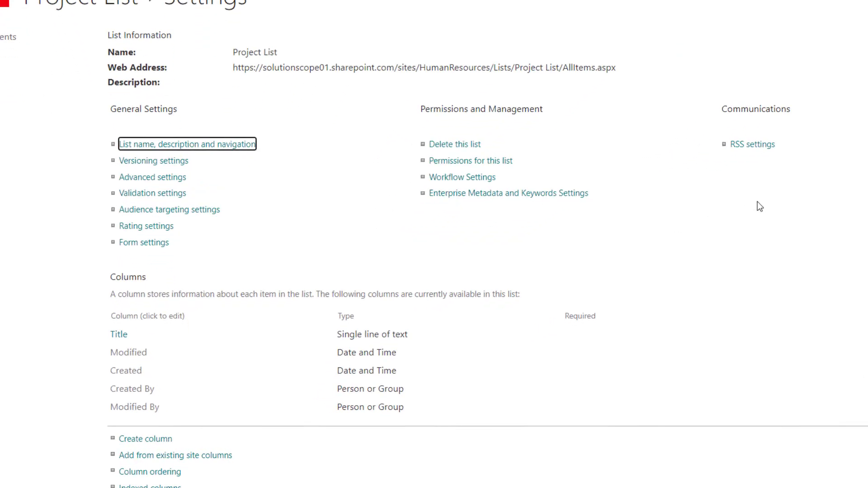
left_click(115, 325)
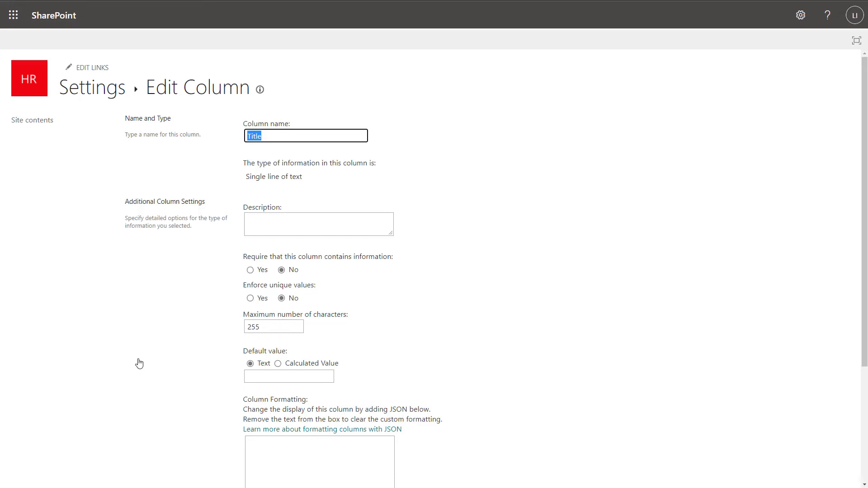
left_click(139, 364)
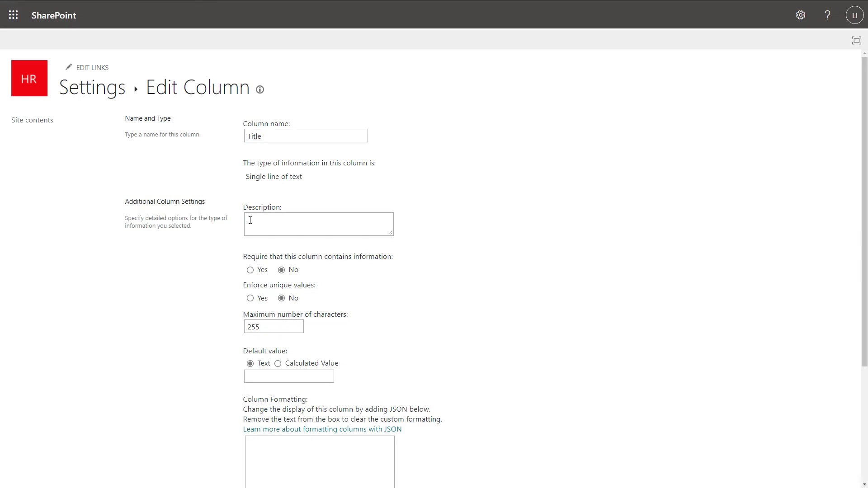
left_click(276, 138)
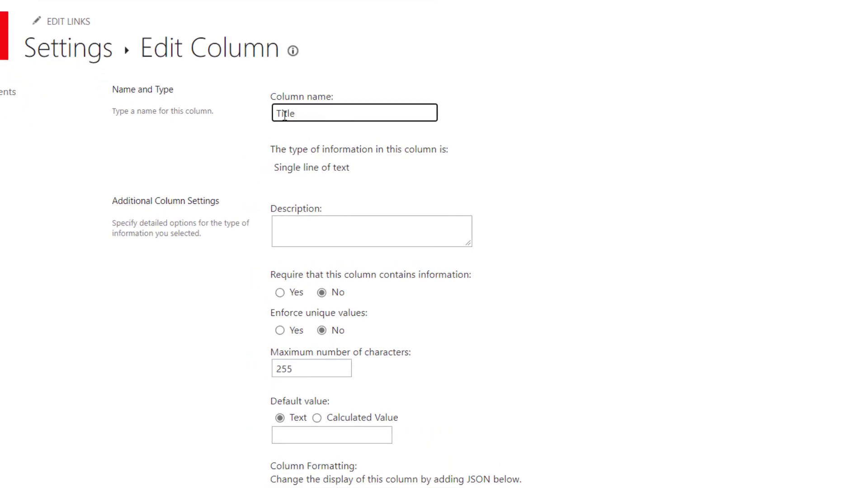
double_click(285, 115)
type("Project Title")
- Give the column the description "This column will be used to record the name of the project item"
left_click(326, 235)
type("Th")
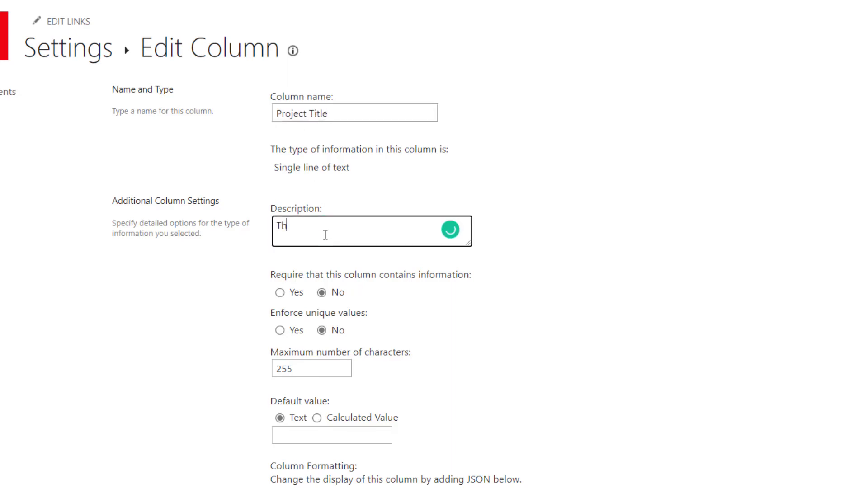
type("is column will be used to r")
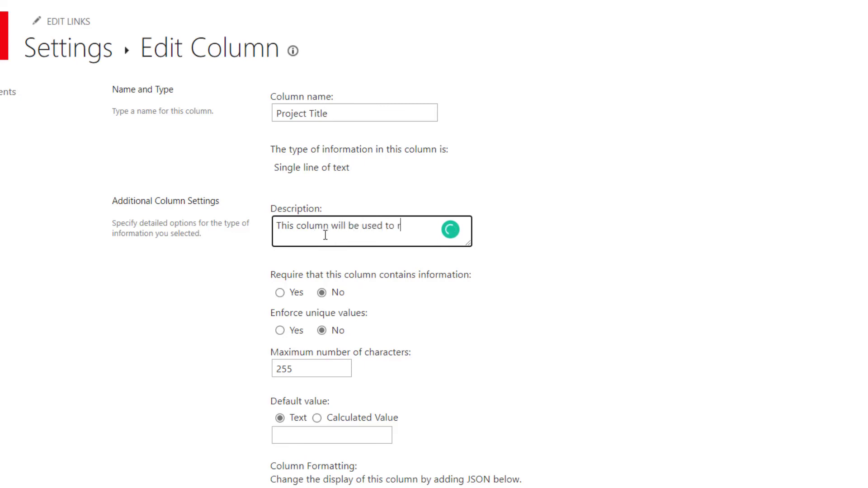
type("ecord the name of")
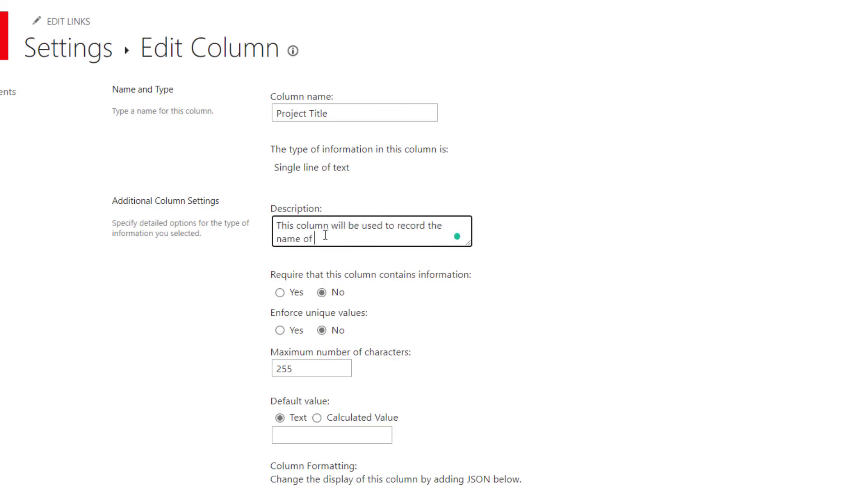
type(" the project item")
left_click(548, 321)
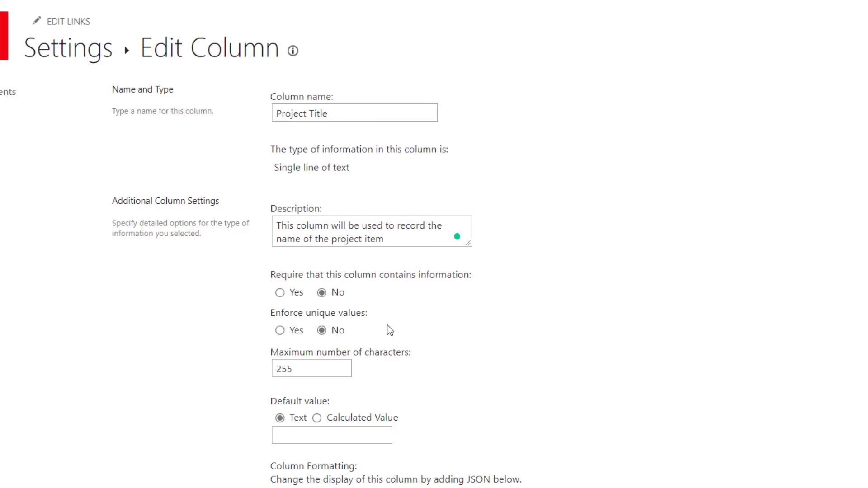
- Require that the column contains information, save the column changes and return to the Project List
left_click(280, 293)
left_click_drag(276, 275, 498, 274)
left_click(538, 275)
scroll(543, 282, "down", 5)
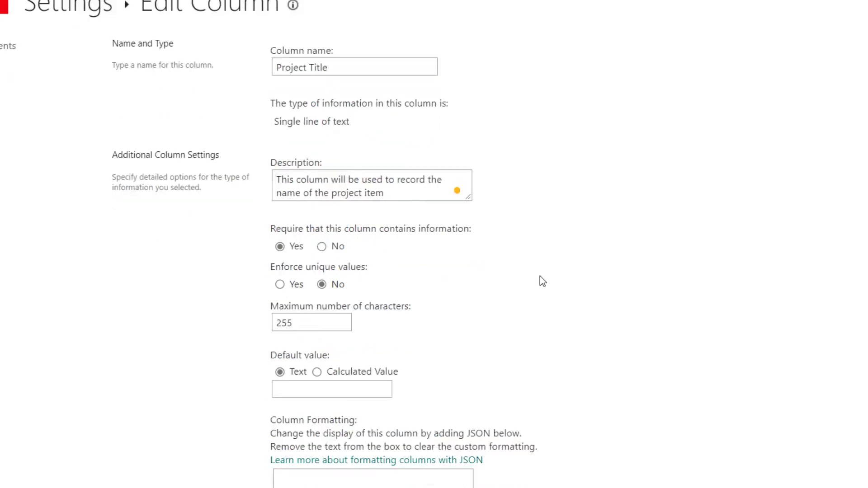
left_click(739, 397)
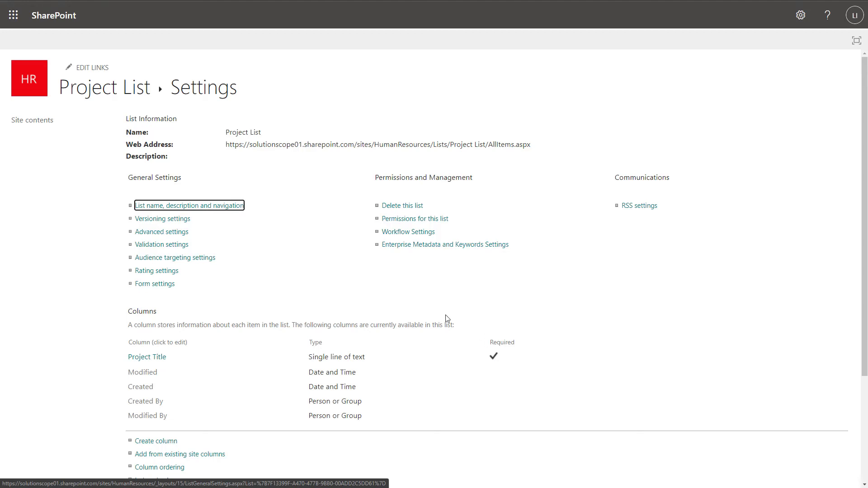
left_click(95, 99)
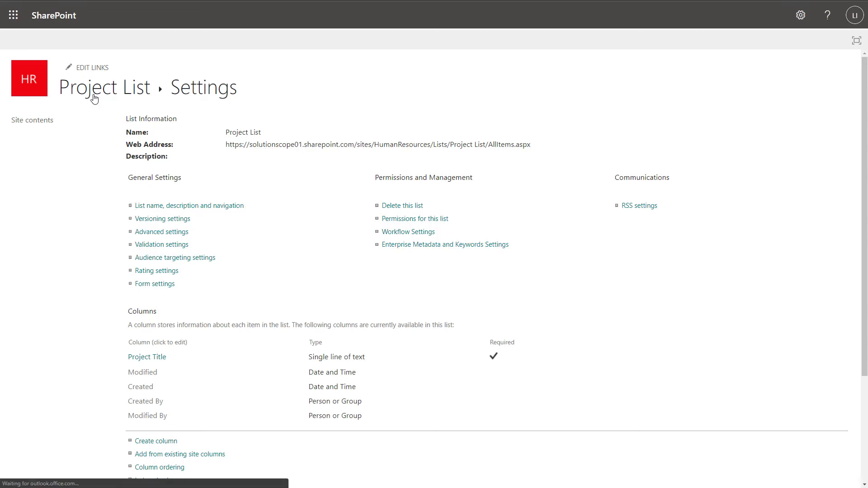